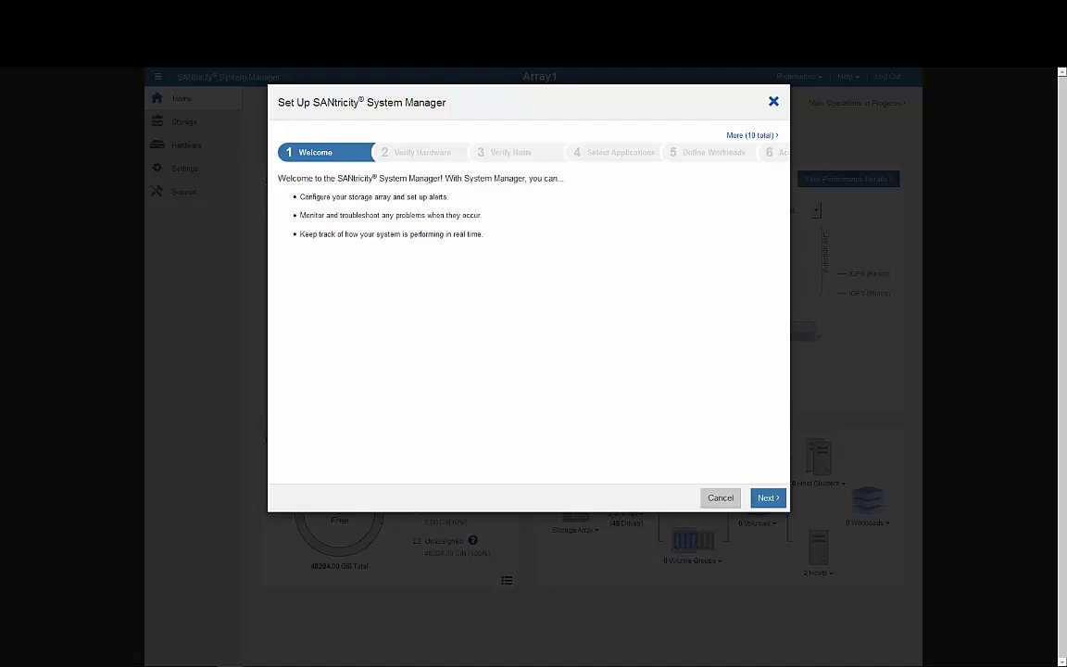
- Get past the welcome screen and confirm the three detected shelves and two detected hosts
{"action": "left_click", "coordinate": [767, 498]}
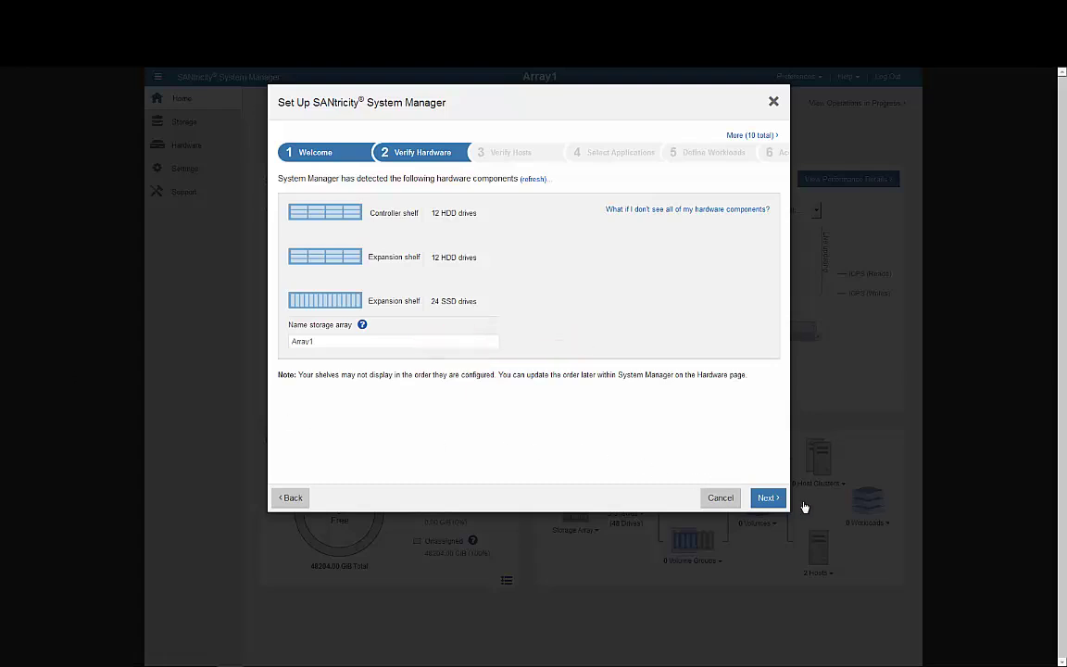
{"action": "left_click", "coordinate": [767, 498]}
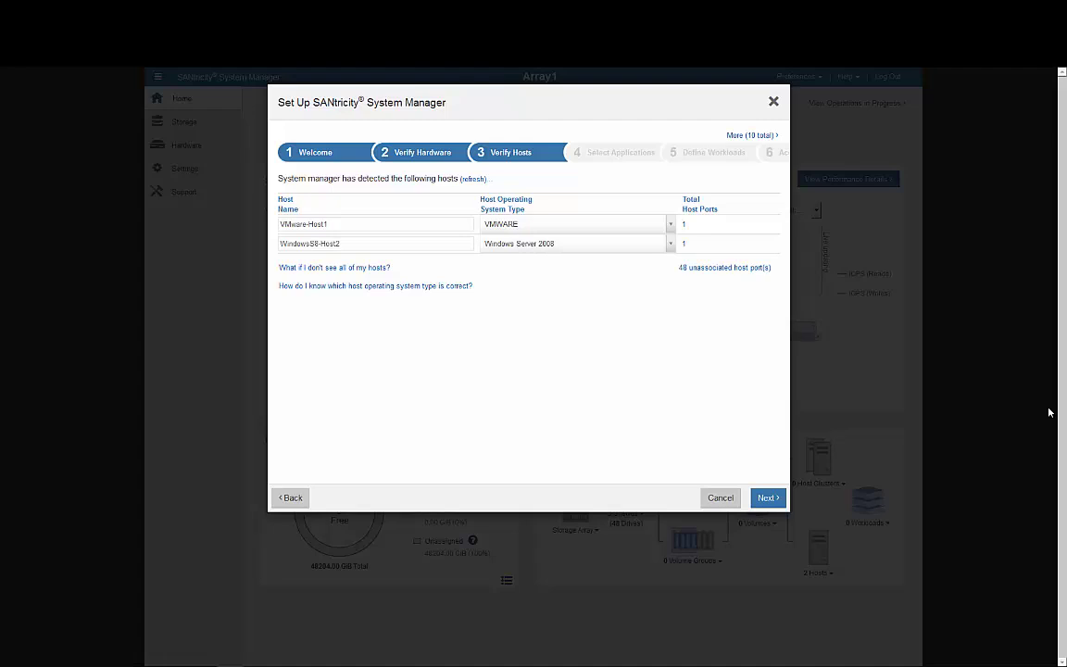
{"action": "left_click", "coordinate": [768, 497]}
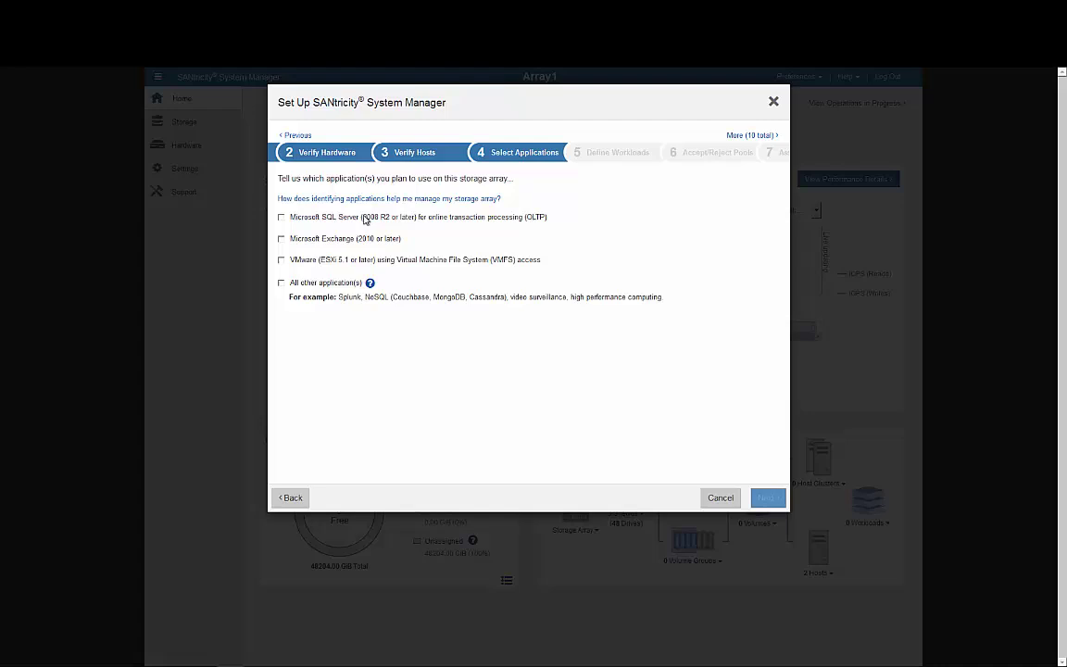
- Select Microsoft SQL Server and VMware as applications and keep their default workload names
{"action": "left_click", "coordinate": [363, 219]}
{"action": "left_click", "coordinate": [360, 260]}
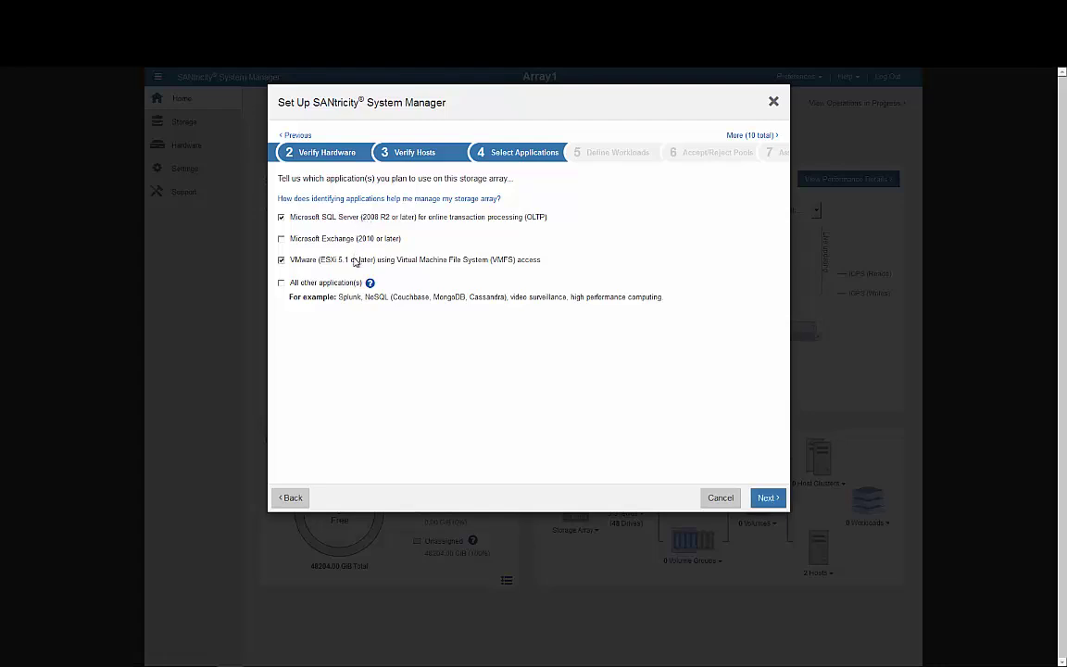
{"action": "left_click", "coordinate": [774, 499]}
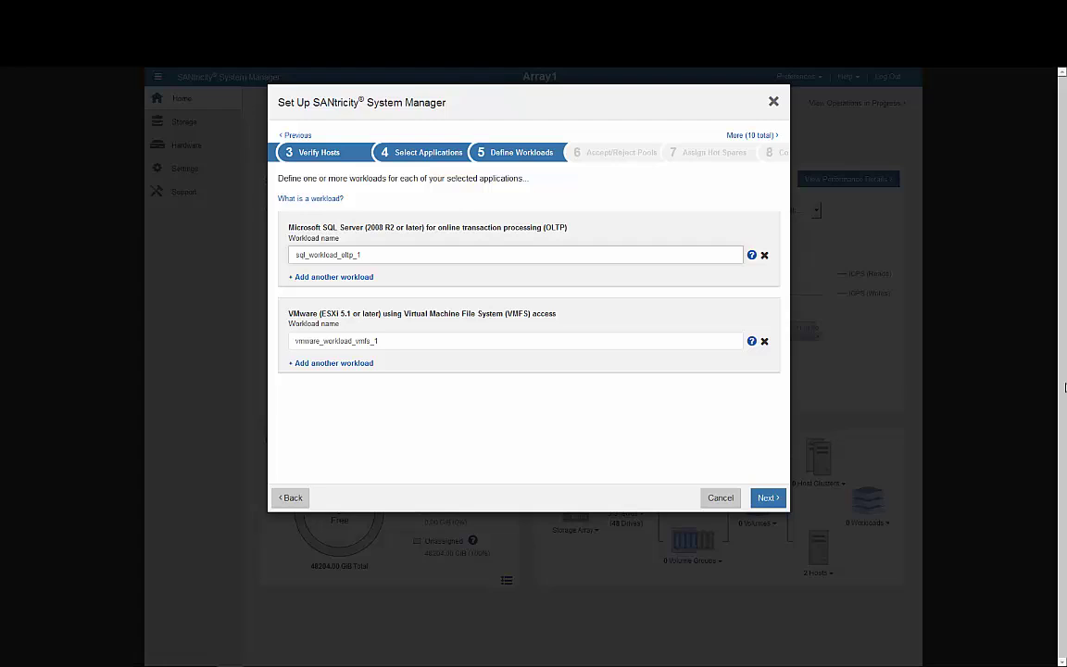
{"action": "left_click", "coordinate": [765, 498]}
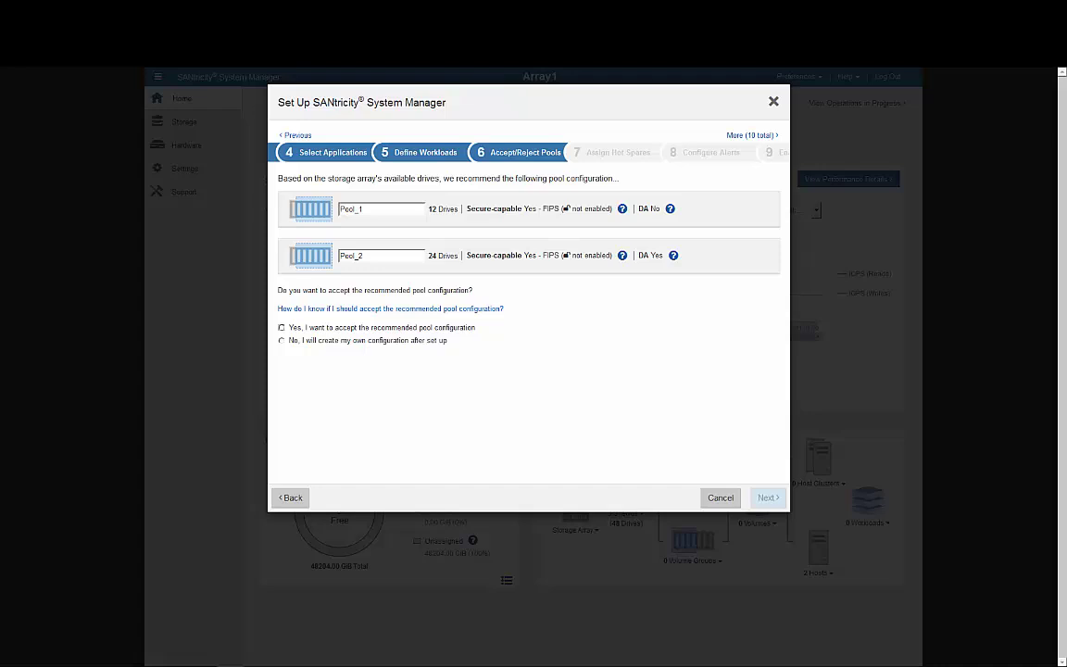
- Accept the recommended pools and set email alerts via smtp.netapp.com with sender and recipient addresses
{"action": "left_click", "coordinate": [418, 329]}
{"action": "left_click", "coordinate": [767, 497]}
{"action": "left_click", "coordinate": [671, 289]}
{"action": "type", "text": "smt"}
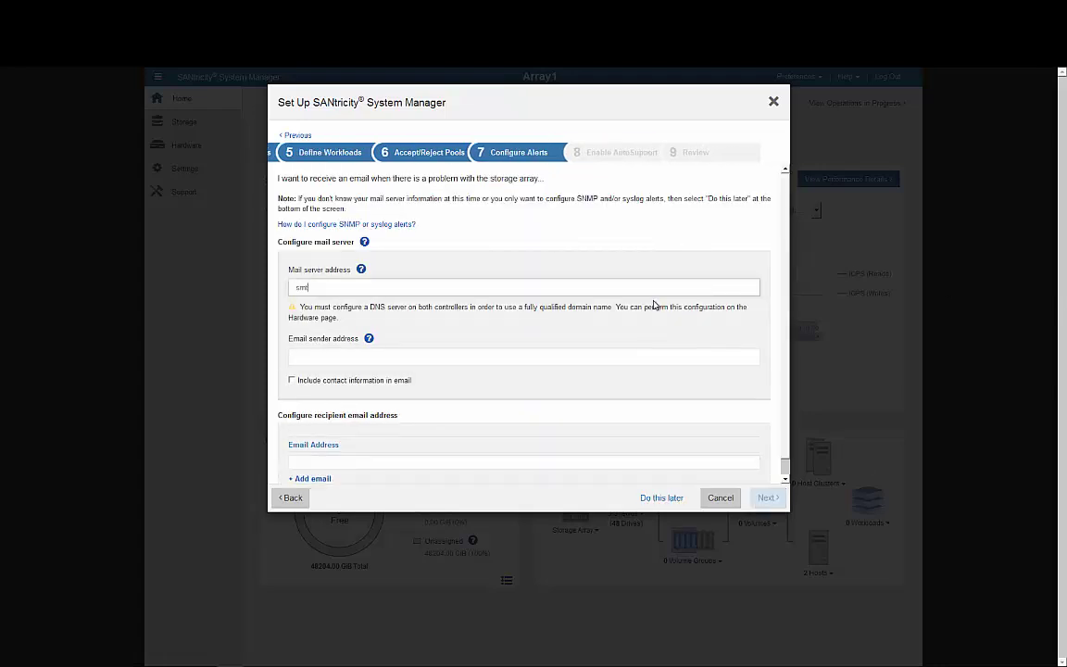
{"action": "type", "text": "p.netapp.com"}
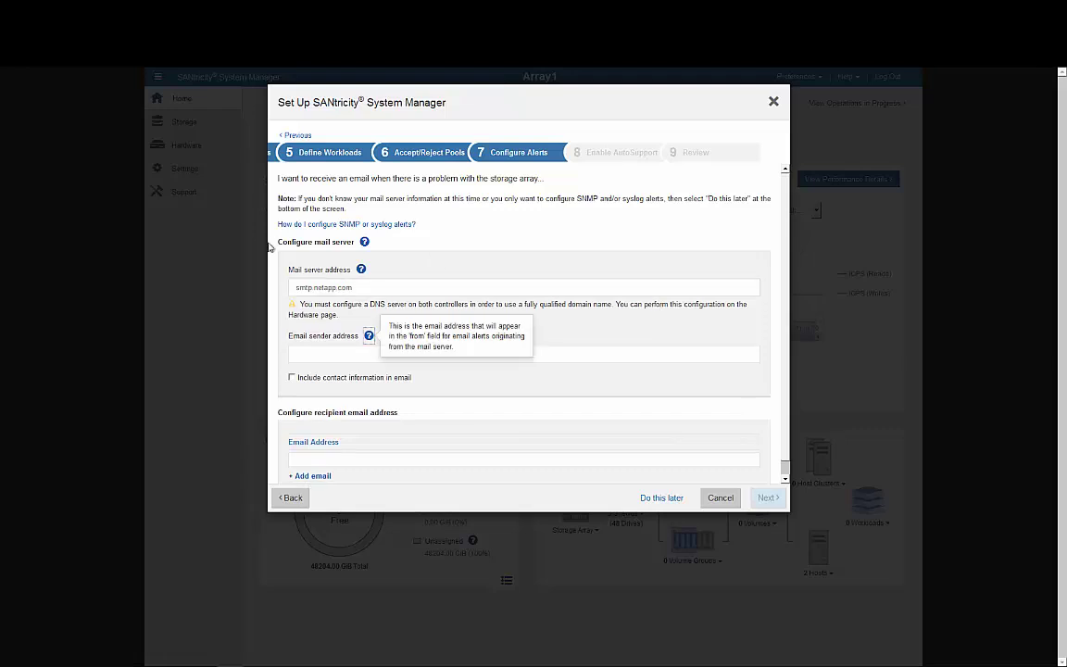
{"action": "left_click", "coordinate": [321, 354]}
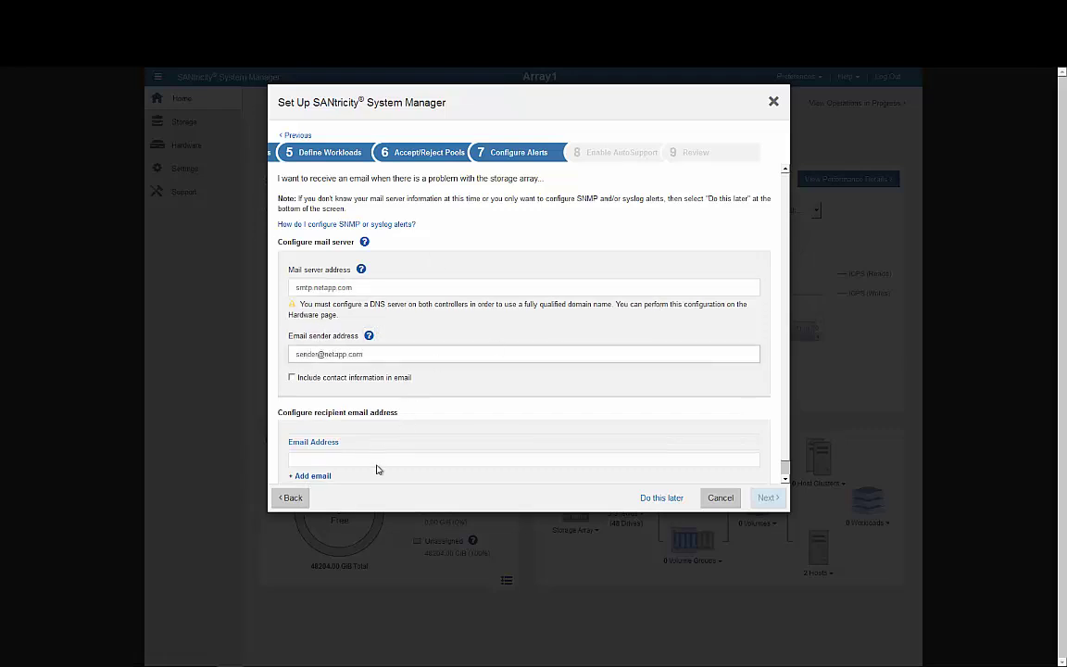
{"action": "left_click", "coordinate": [380, 457]}
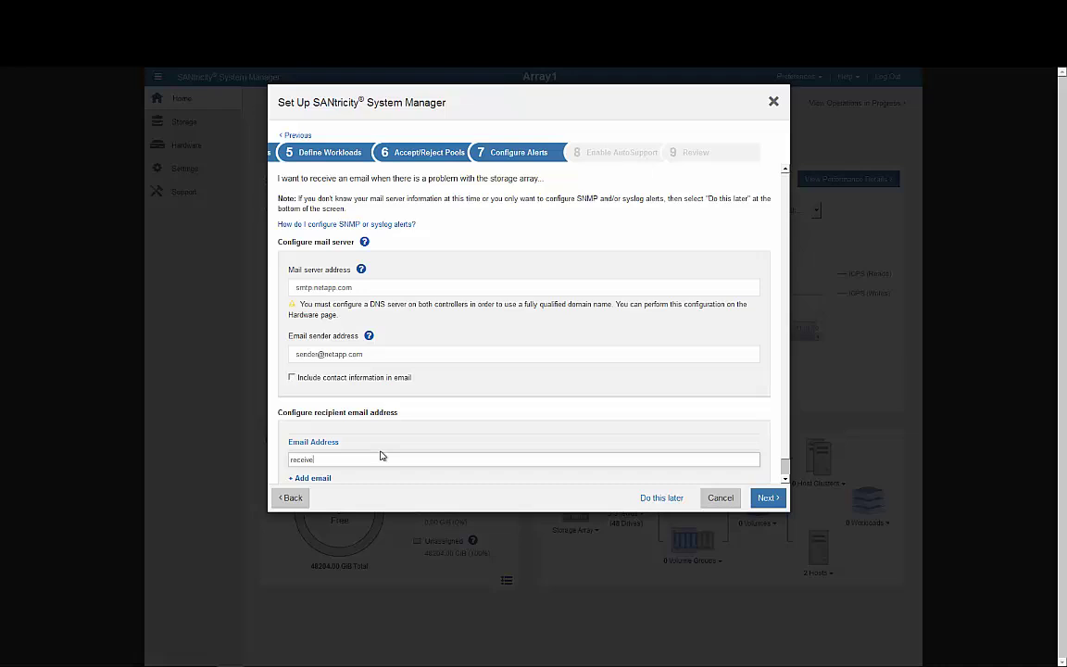
{"action": "left_click", "coordinate": [766, 498]}
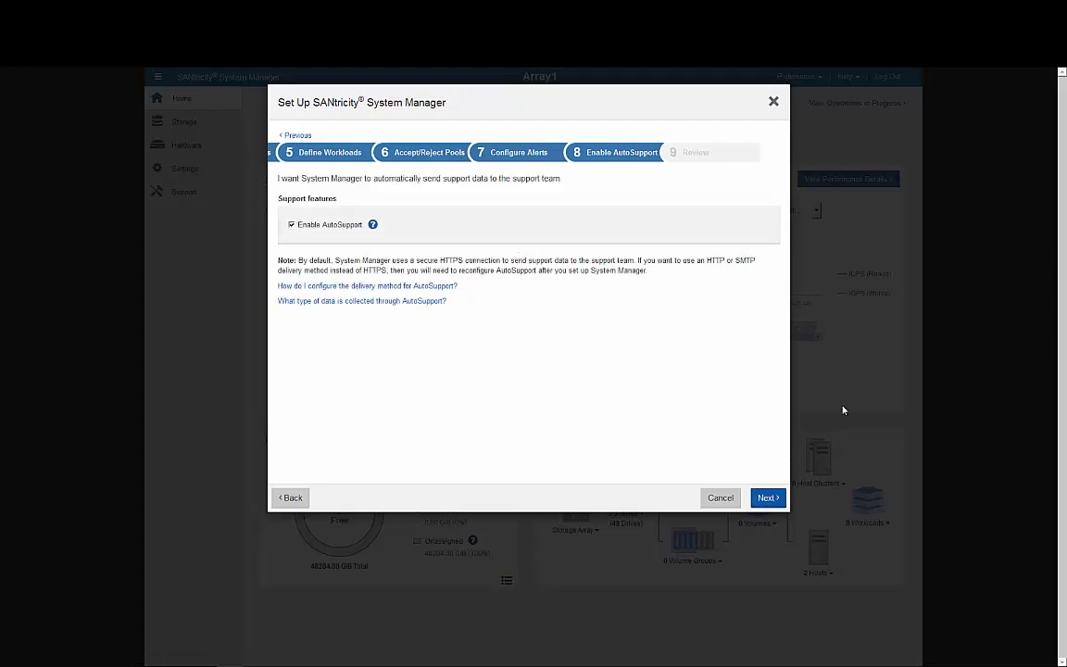
- Keep AutoSupport enabled, review the summary, and finish the initial setup
{"action": "left_click", "coordinate": [765, 497]}
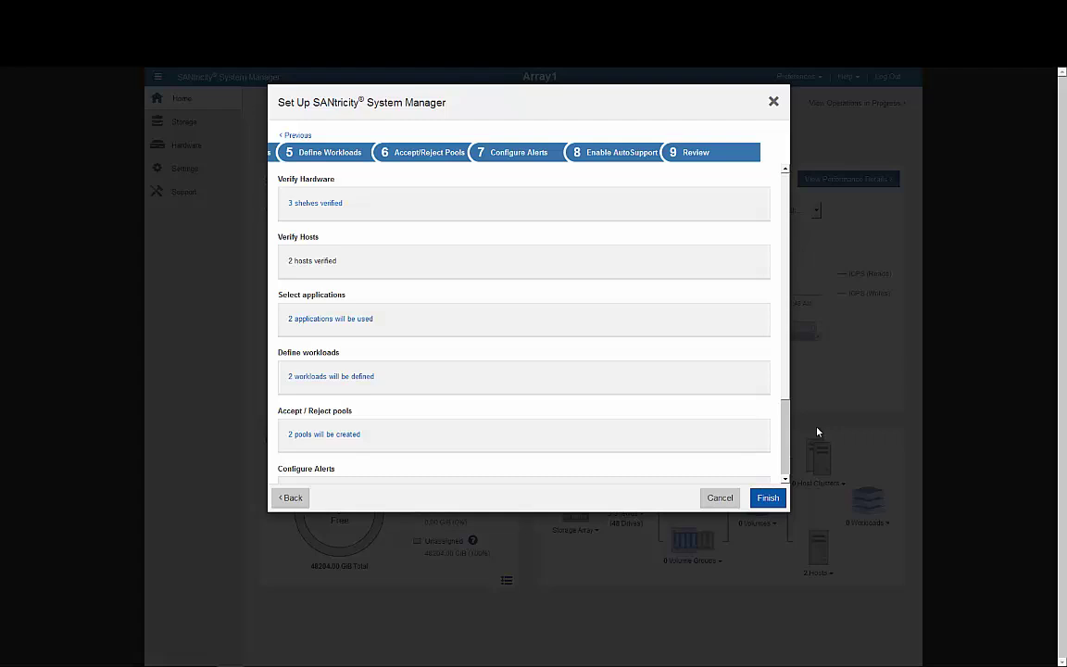
{"action": "scroll", "coordinate": [762, 368], "scroll_direction": "down", "scroll_amount": 2}
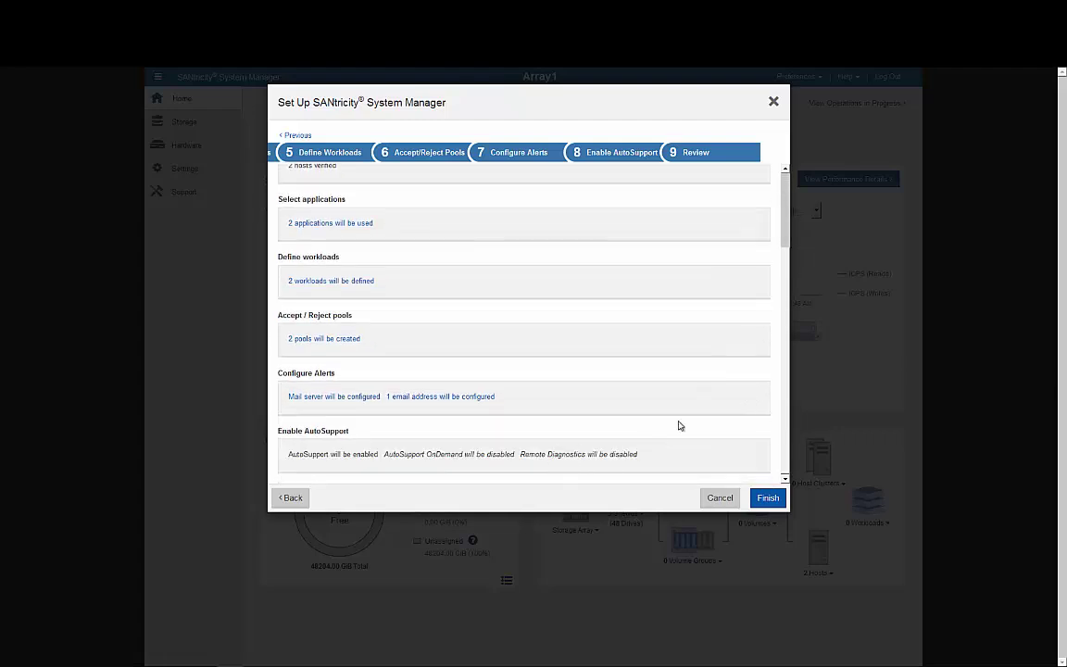
{"action": "scroll", "coordinate": [678, 425], "scroll_direction": "up", "scroll_amount": 2}
{"action": "left_click", "coordinate": [768, 498]}
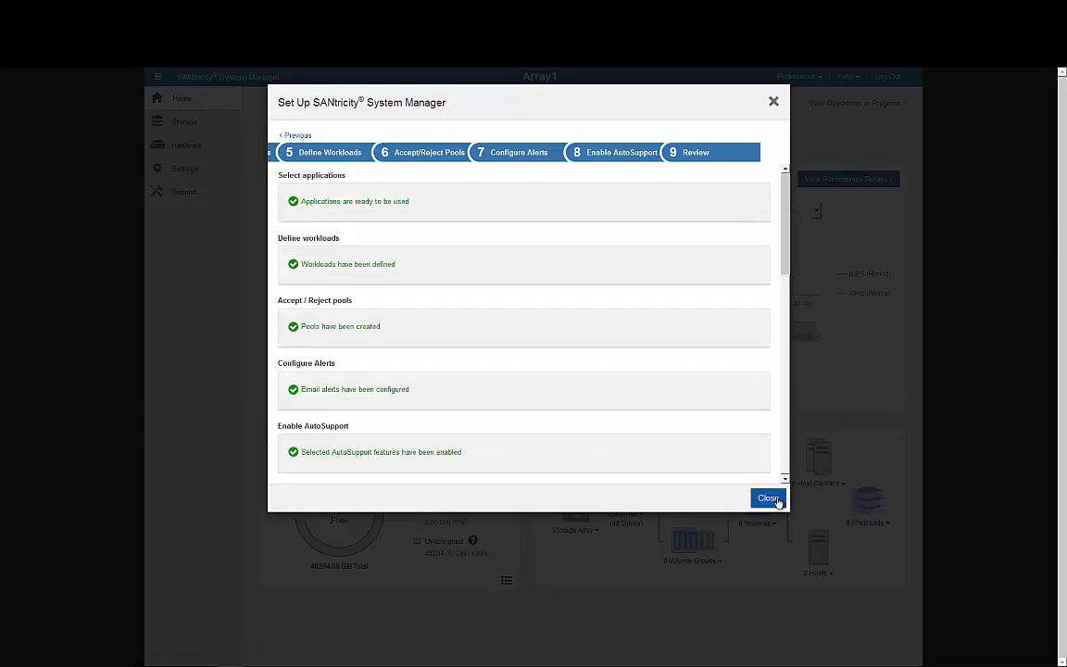
{"action": "left_click", "coordinate": [770, 498]}
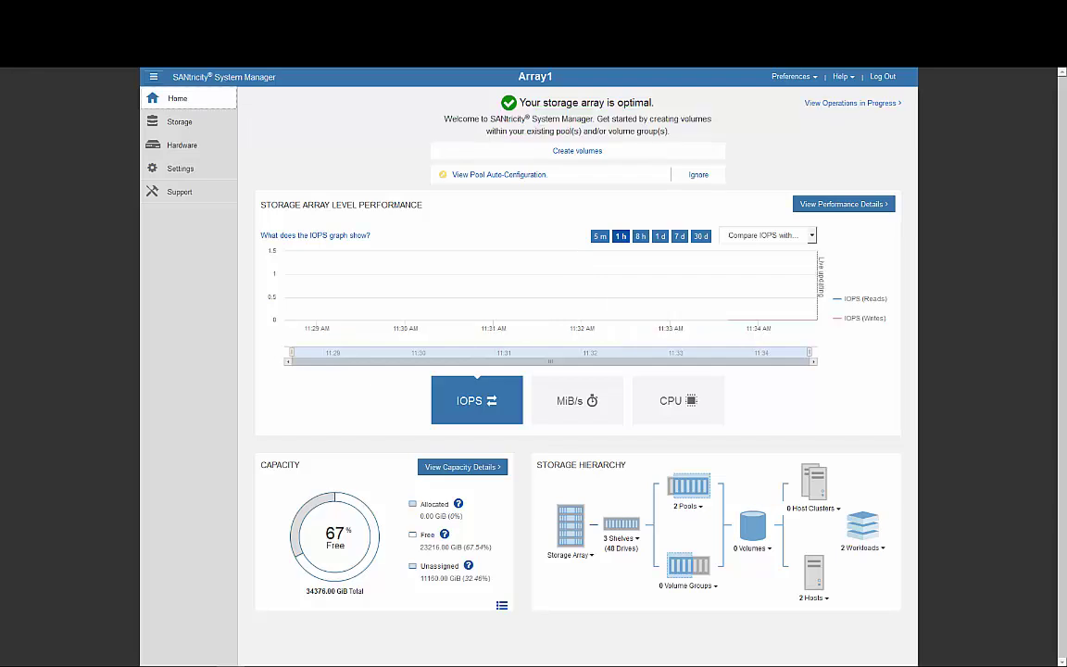
- From Storage > Volumes, start creating volumes mapped to host WindowsS8-Host2
{"action": "left_click", "coordinate": [195, 127]}
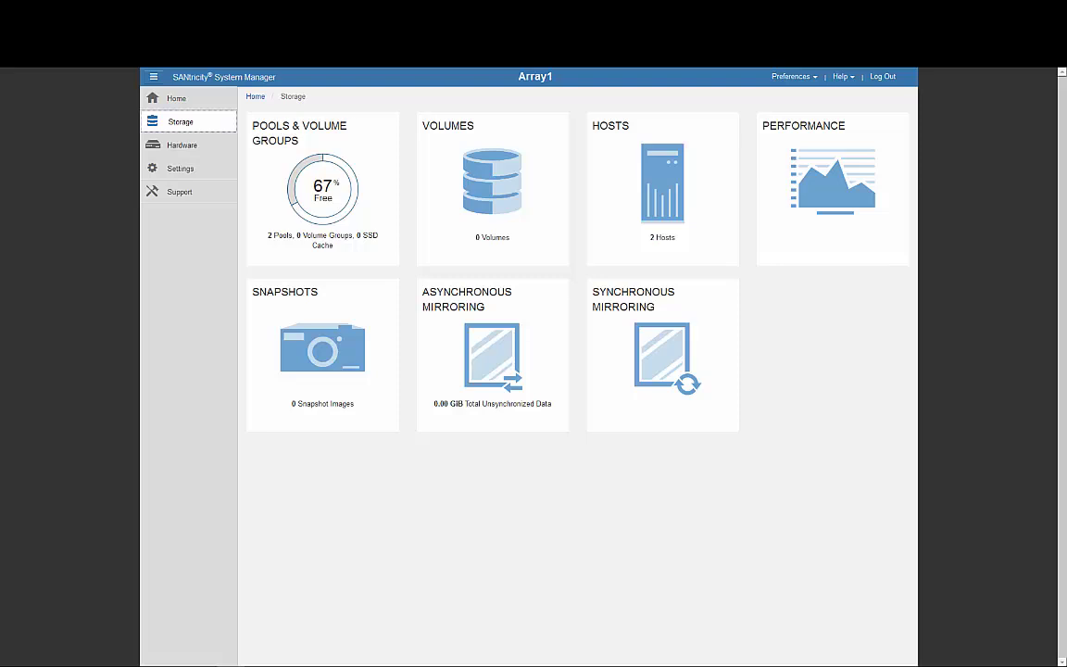
{"action": "left_click", "coordinate": [485, 215]}
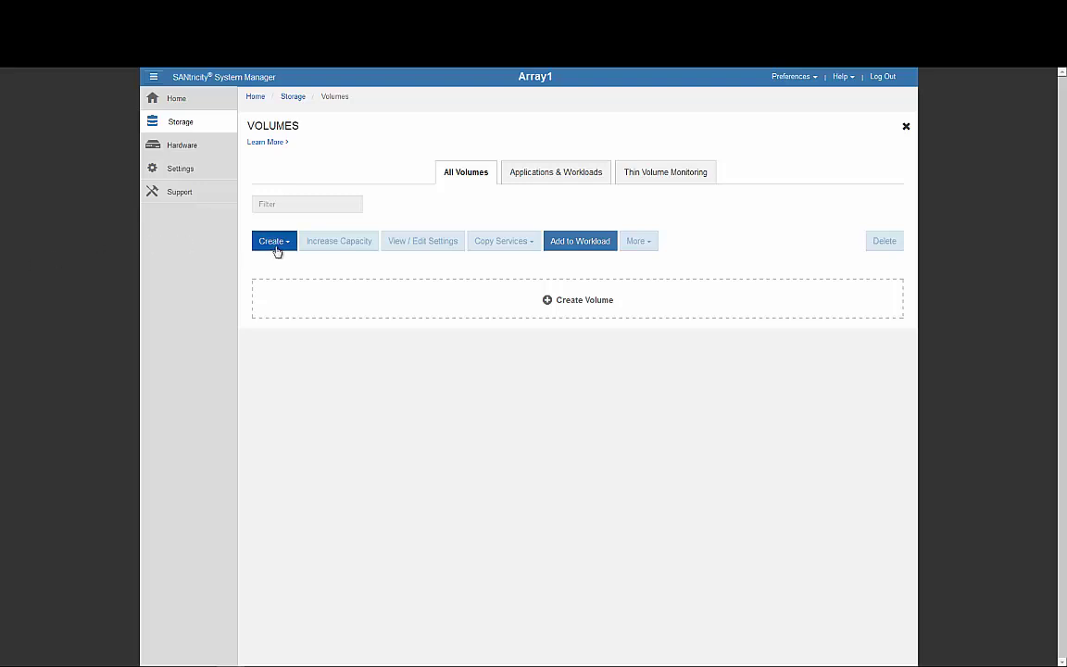
{"action": "left_click", "coordinate": [280, 247]}
{"action": "left_click", "coordinate": [276, 263]}
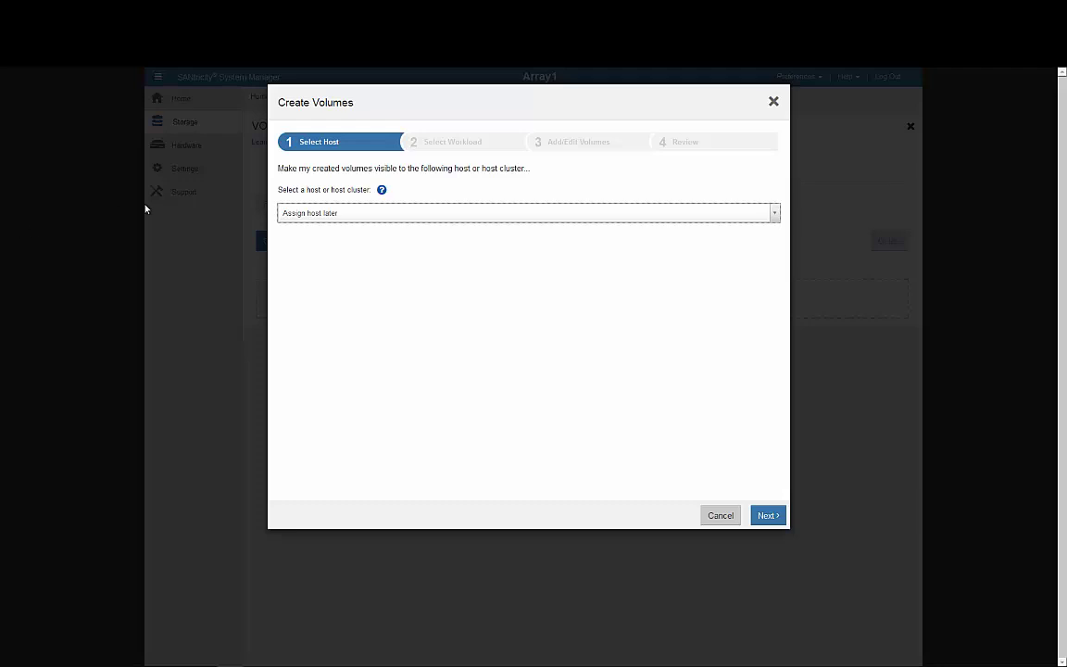
{"action": "left_click", "coordinate": [381, 219]}
{"action": "left_click", "coordinate": [369, 274]}
{"action": "left_click", "coordinate": [767, 517]}
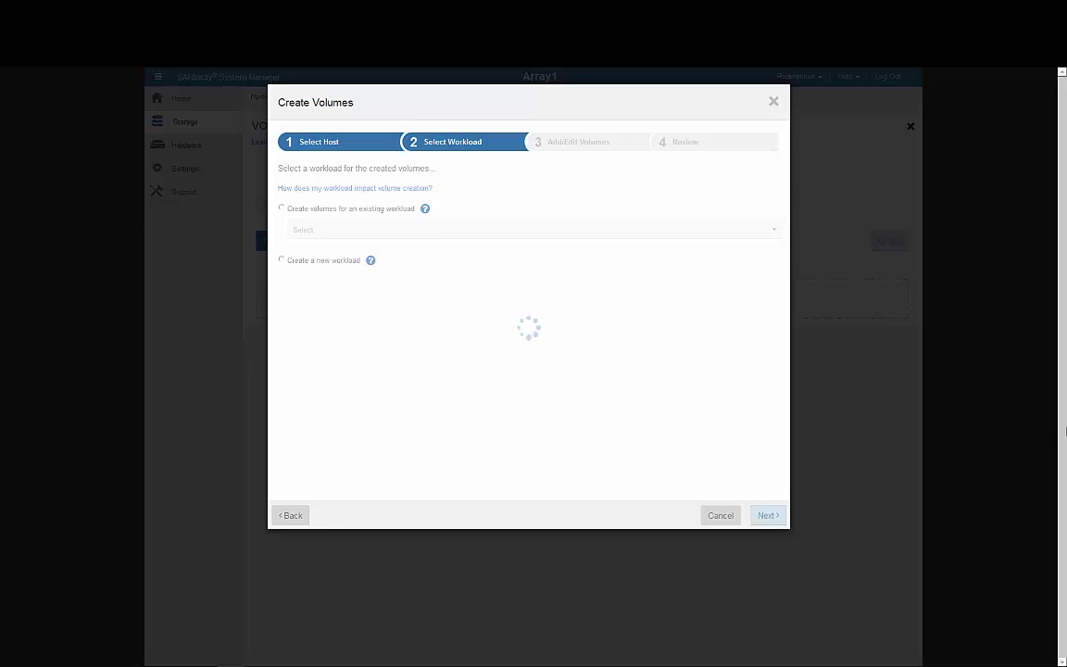
- Use workload sql_workload_oltp_1 with 1000 GiB capacity and create the seven suggested SQL volumes
{"action": "left_click", "coordinate": [707, 236]}
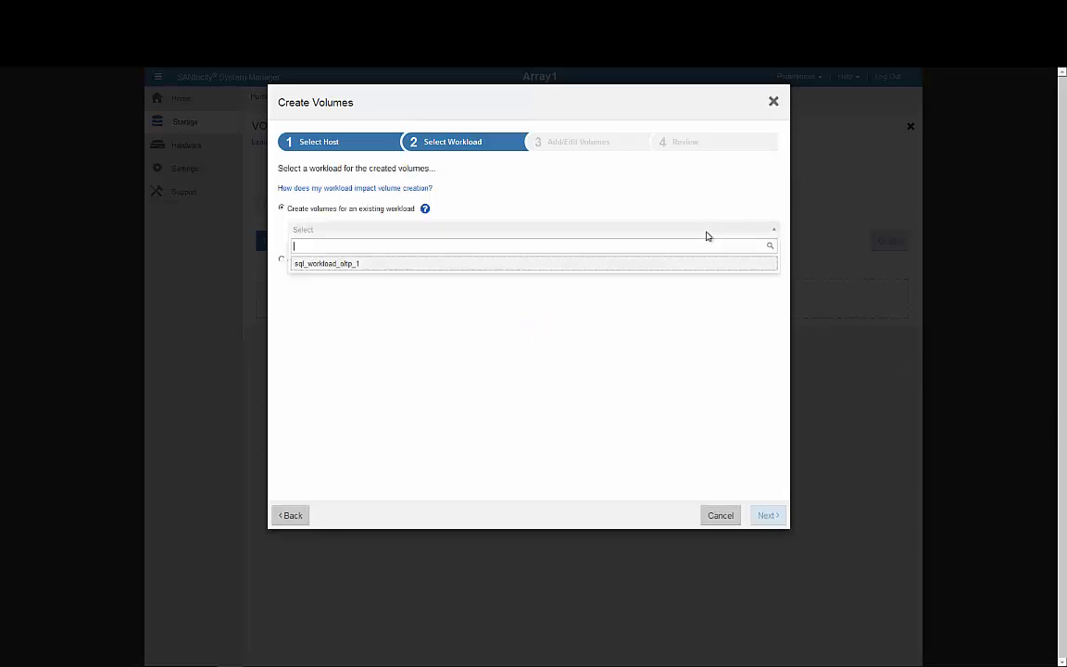
{"action": "left_click", "coordinate": [670, 264]}
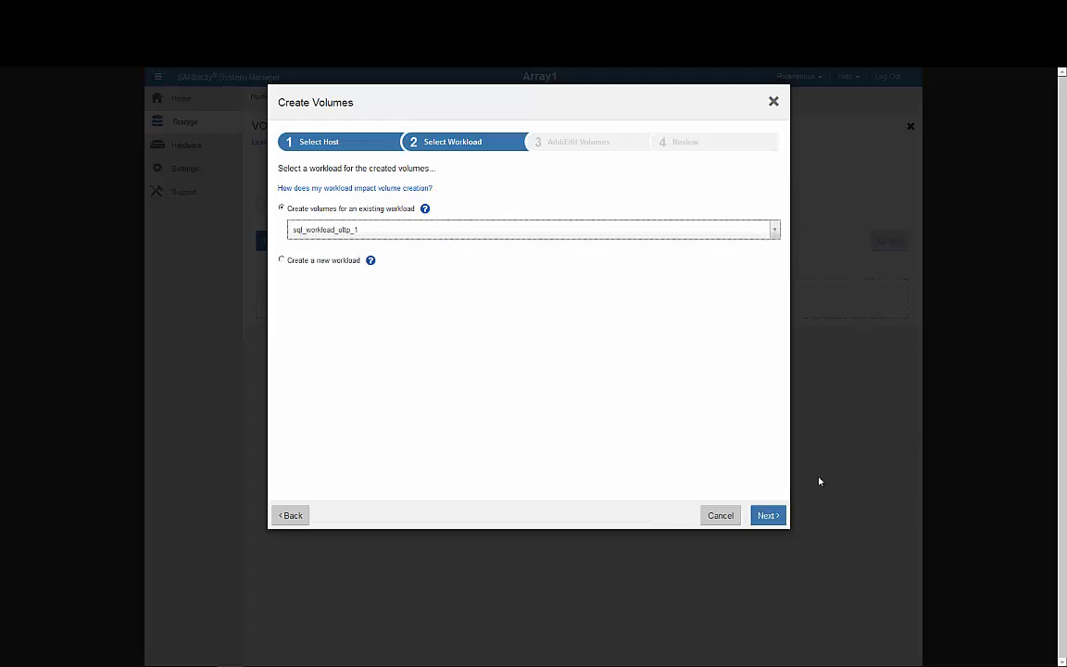
{"action": "left_click", "coordinate": [759, 515]}
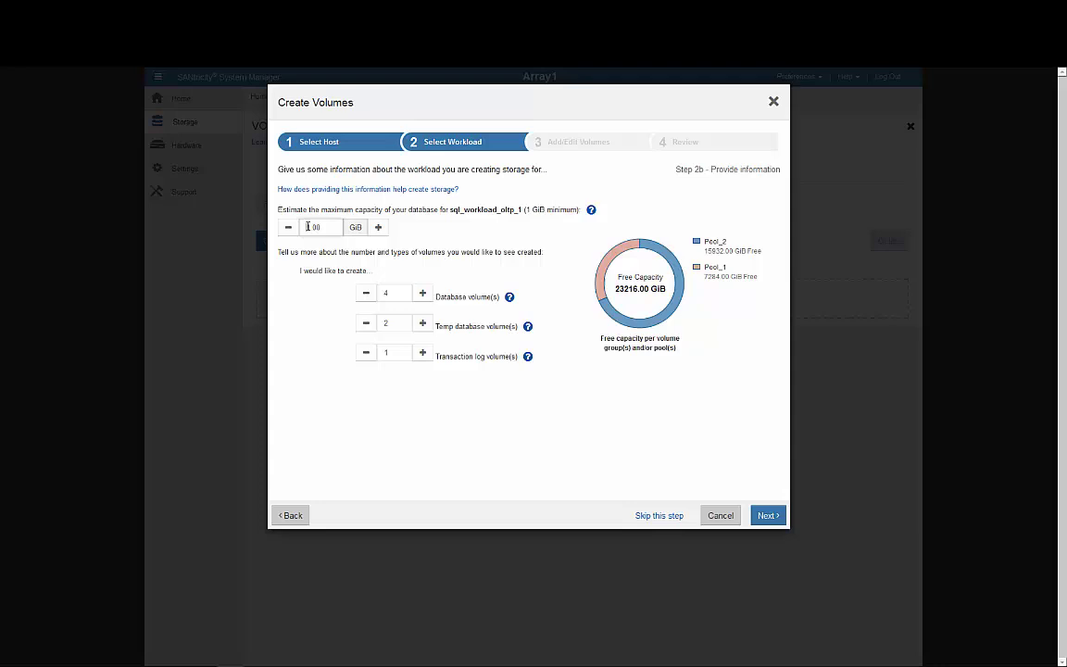
{"action": "type", "text": "000"}
{"action": "left_click", "coordinate": [776, 514]}
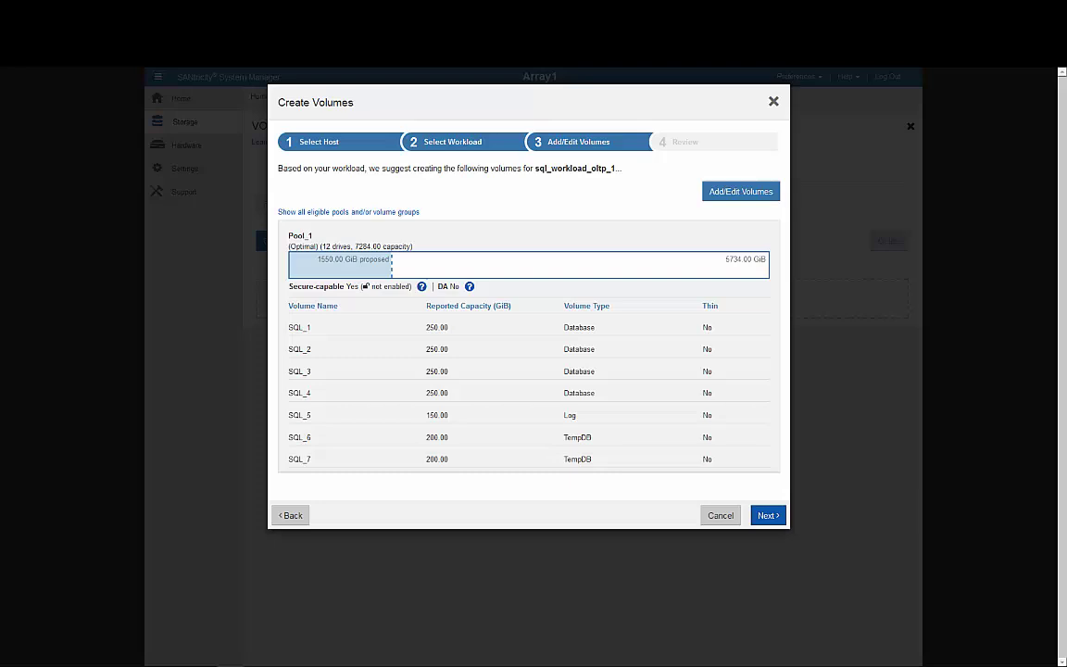
{"action": "left_click", "coordinate": [767, 515]}
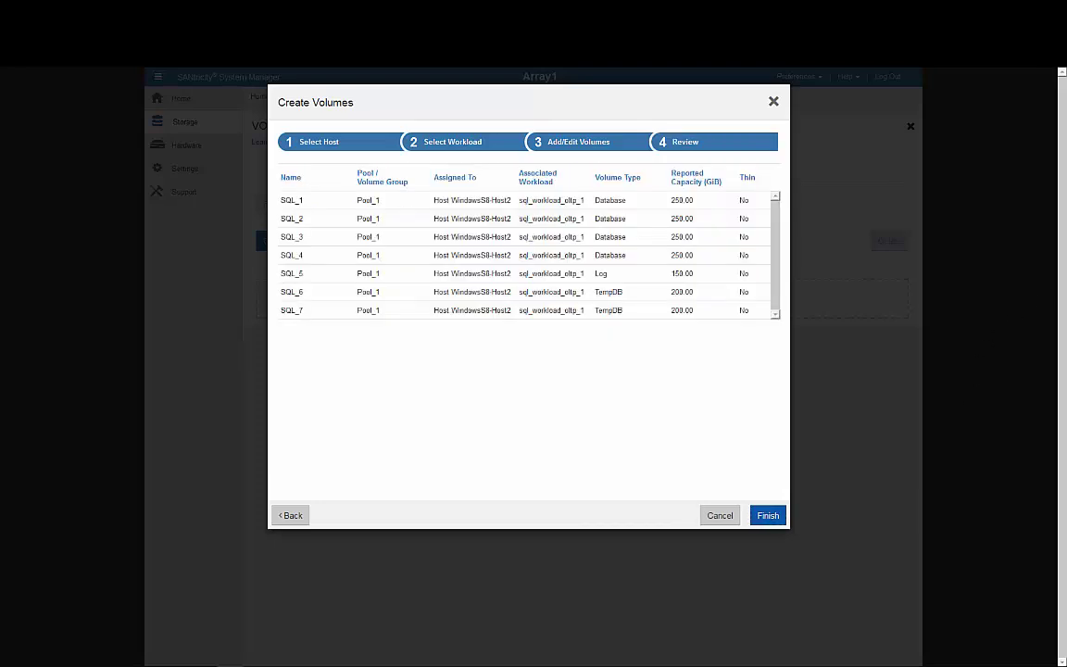
{"action": "left_click", "coordinate": [772, 514]}
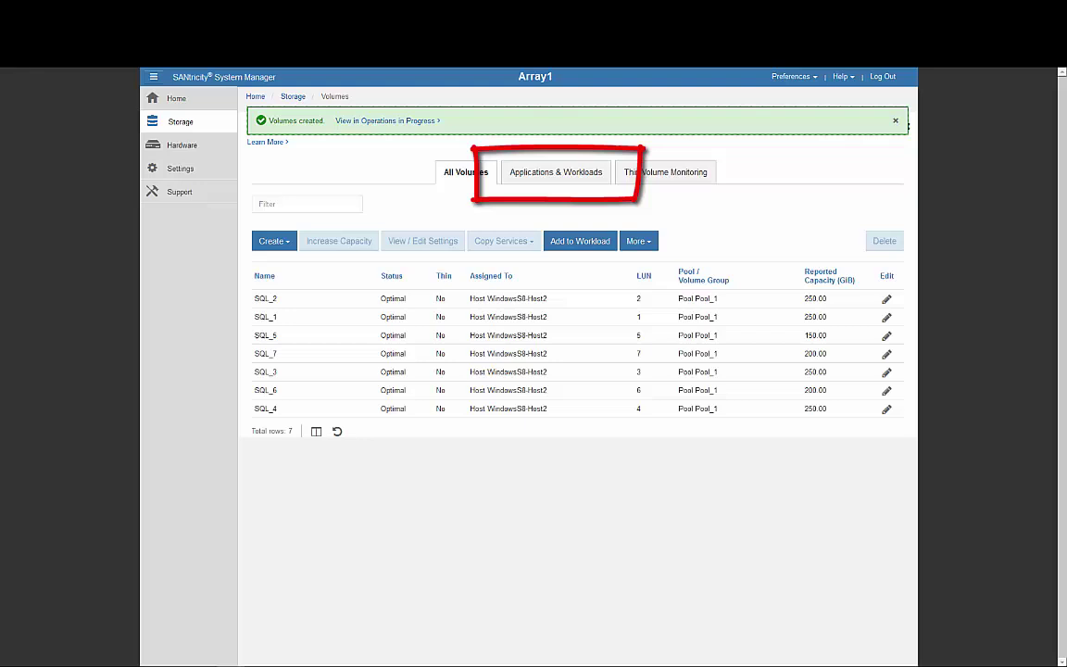
- On the Performance page, graph Pool_2 and Pool_1 together
{"action": "left_click", "coordinate": [181, 121]}
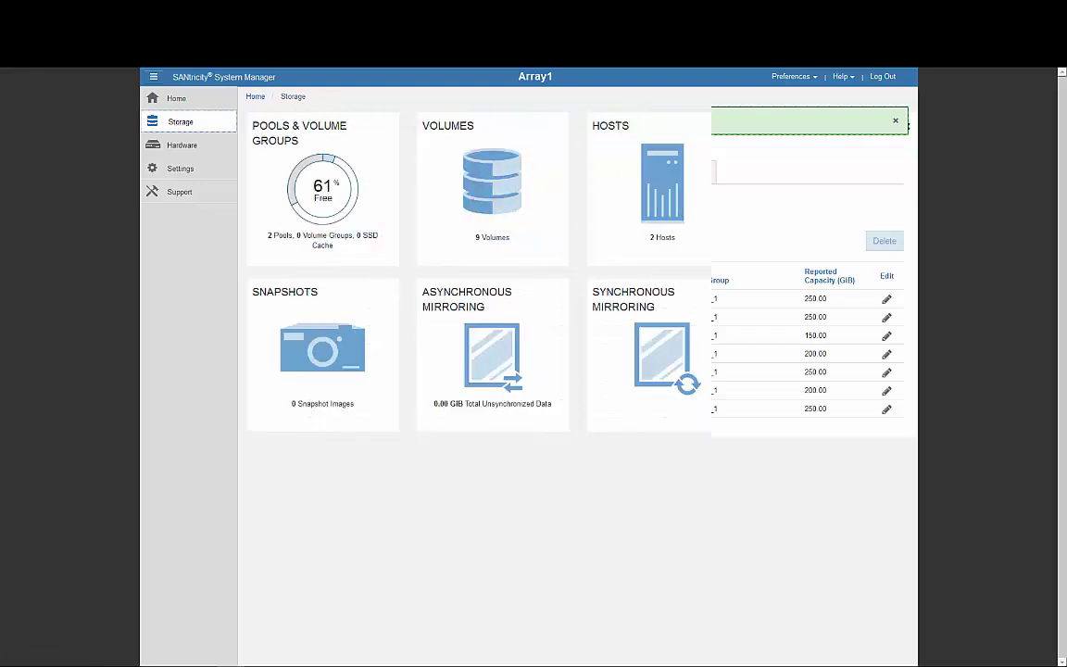
{"action": "left_click", "coordinate": [845, 191]}
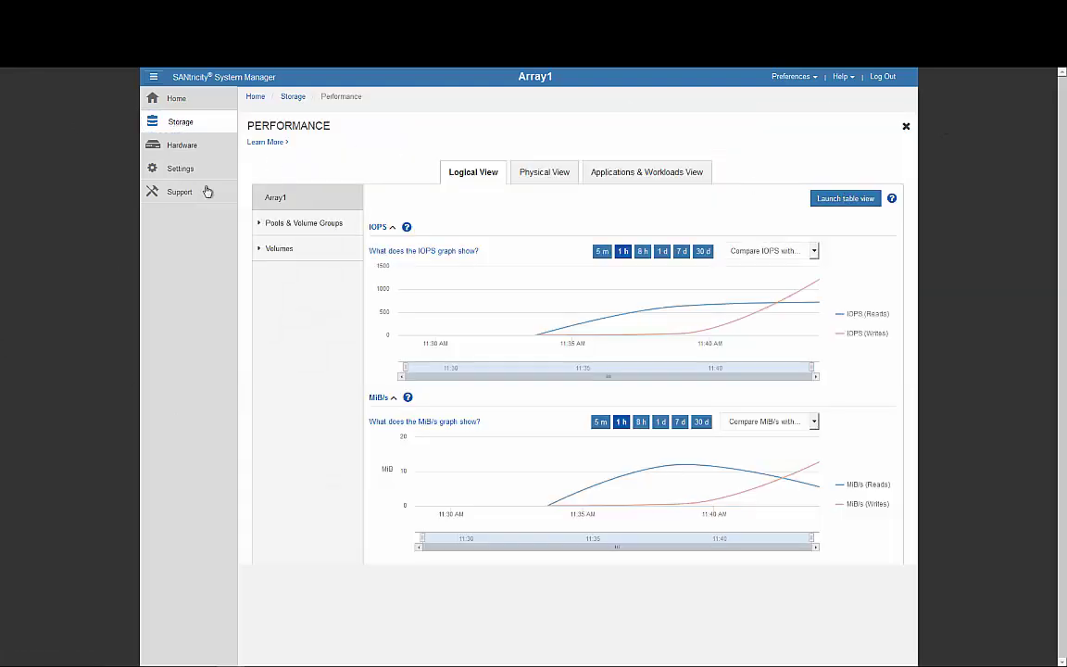
{"action": "left_click", "coordinate": [278, 223]}
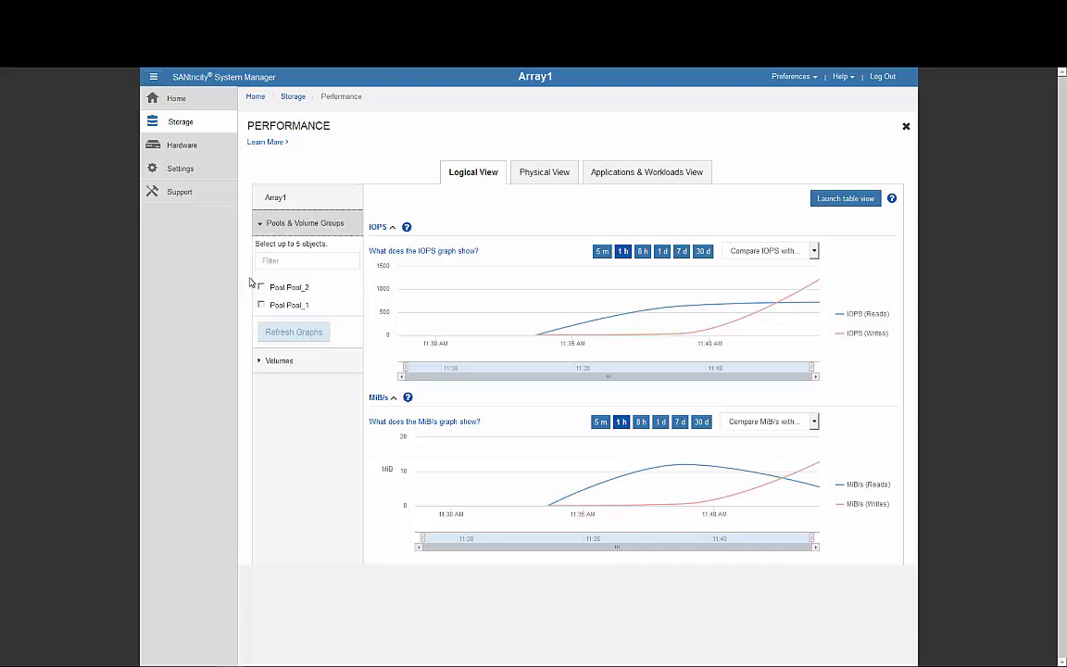
{"action": "left_click", "coordinate": [260, 287]}
{"action": "left_click", "coordinate": [260, 305]}
{"action": "left_click", "coordinate": [278, 331]}
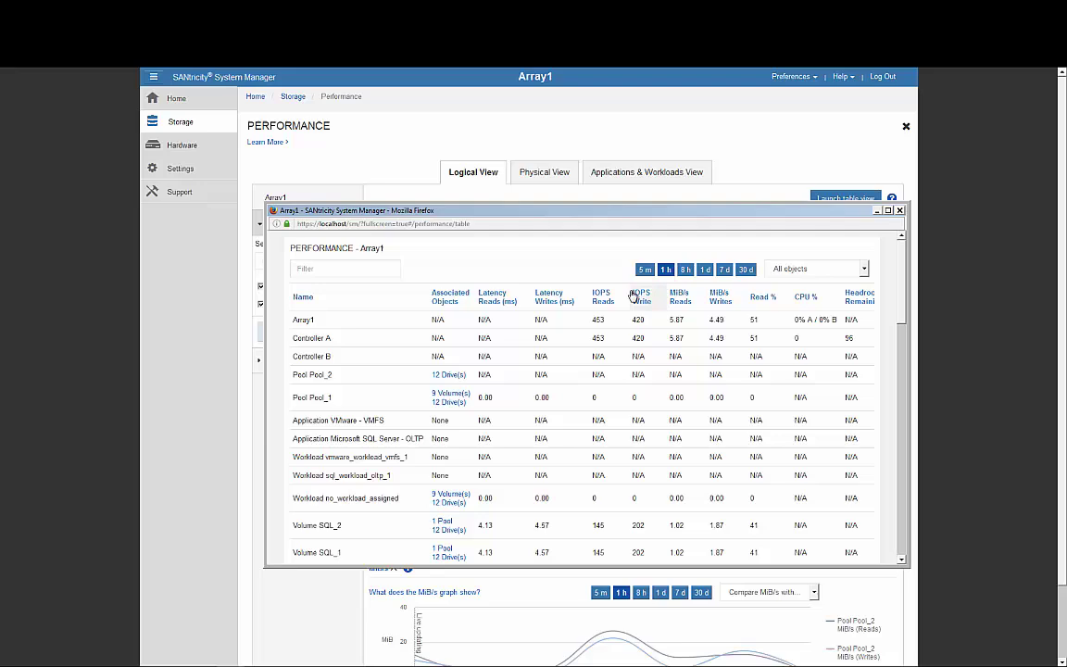
- Export the 87-row performance table as CSV and close the table window
{"action": "scroll", "coordinate": [602, 340], "scroll_direction": "down", "scroll_amount": 10}
{"action": "scroll", "coordinate": [613, 433], "scroll_direction": "down", "scroll_amount": 5}
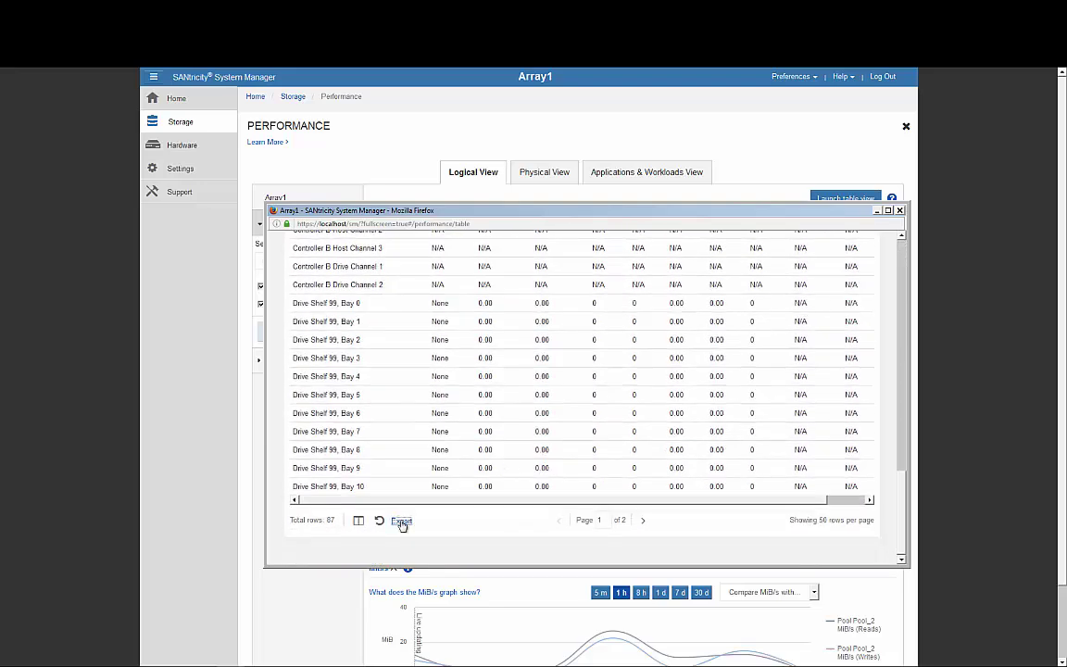
{"action": "left_click", "coordinate": [401, 520]}
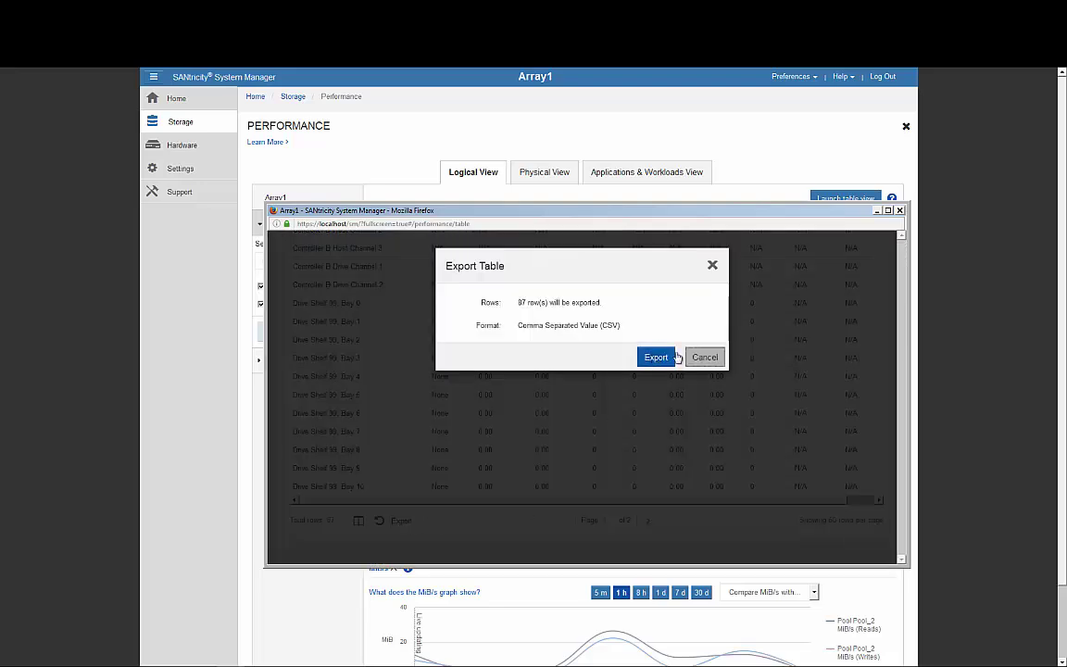
{"action": "left_click", "coordinate": [899, 210]}
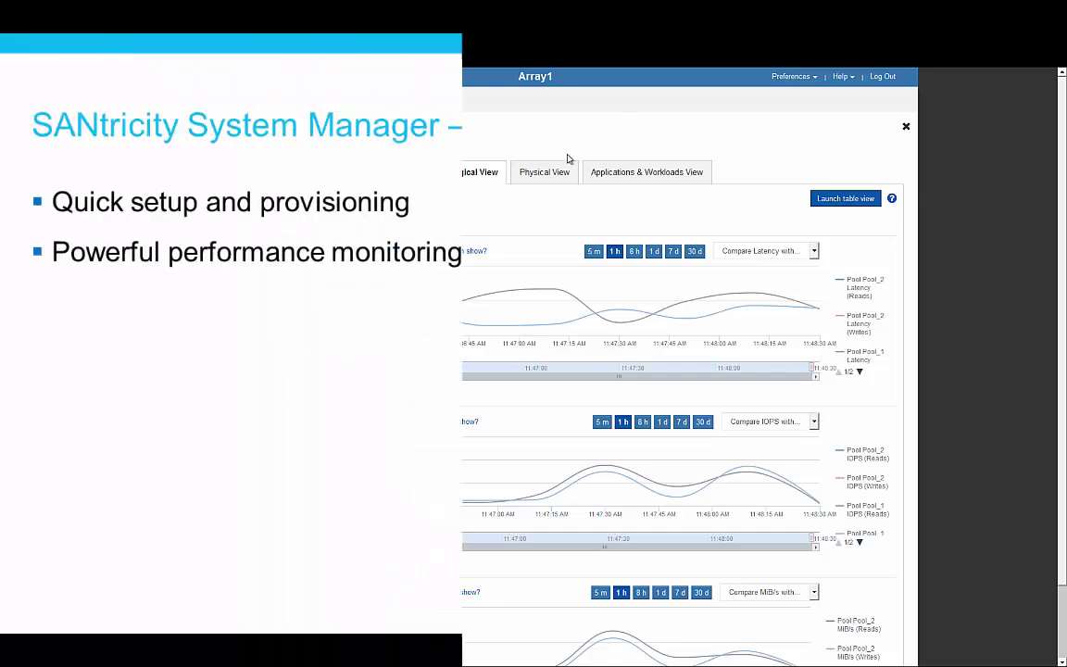